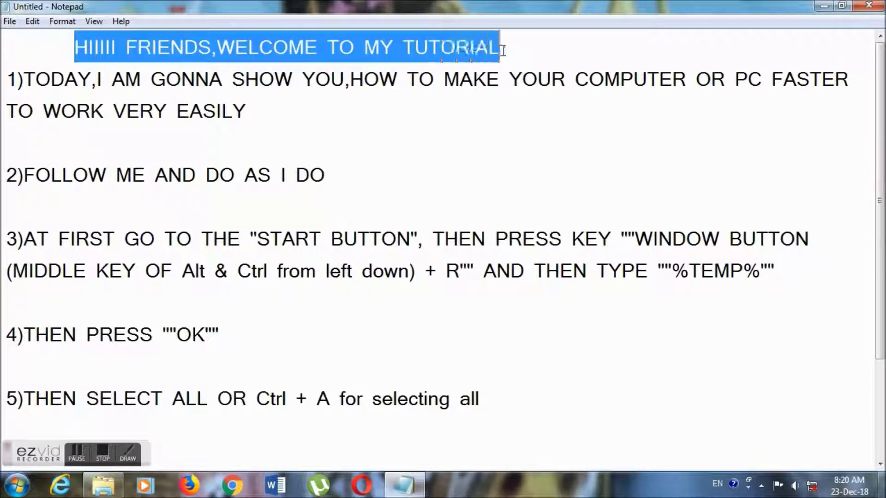
End the first instruction with a period after "EASILY" and insert "JUST" before "FOLLOW ME" in the second one
{"action": "left_click_drag", "start_coordinate": [24, 81], "coordinate": [258, 115]}
{"action": "left_click_drag", "start_coordinate": [350, 80], "coordinate": [510, 102]}
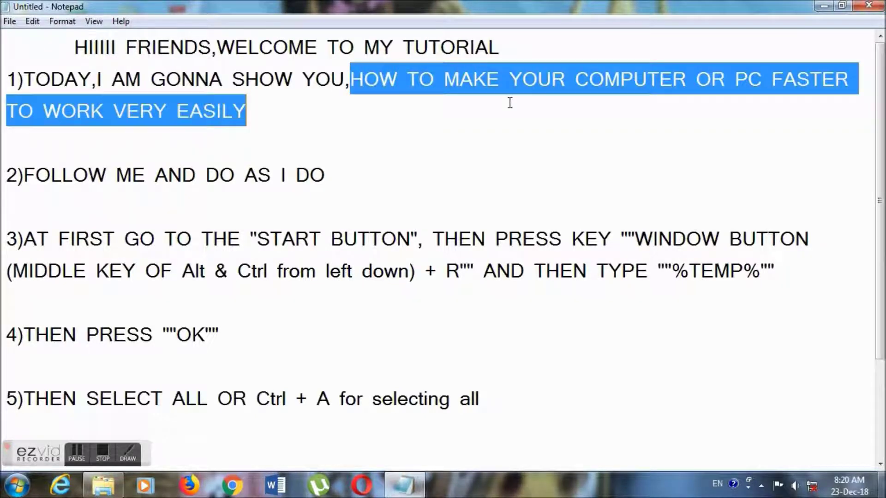
{"action": "left_click", "coordinate": [252, 116]}
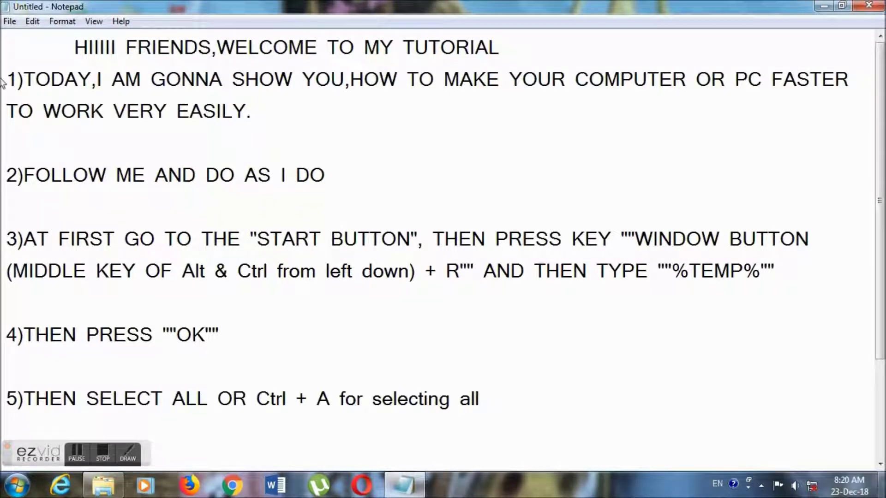
{"action": "left_click", "coordinate": [26, 167]}
{"action": "type", "text": "JUST"}
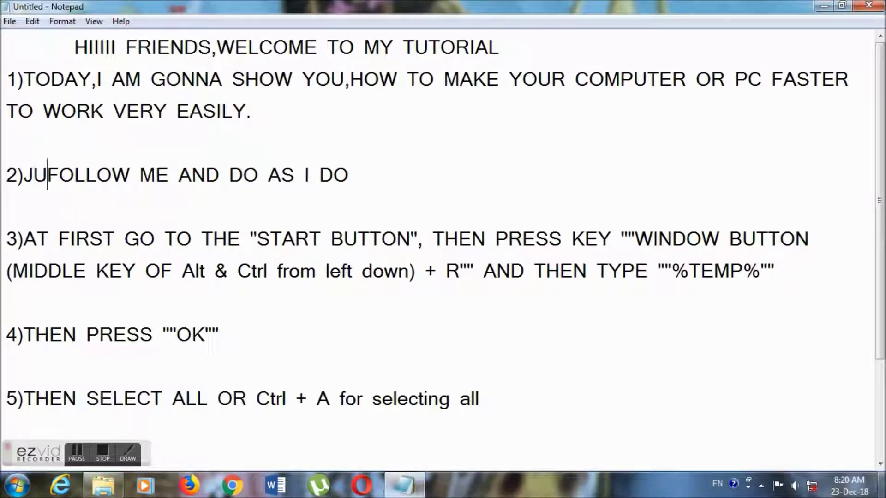
{"action": "left_click_drag", "start_coordinate": [26, 175], "coordinate": [405, 180]}
{"action": "left_click", "coordinate": [375, 189]}
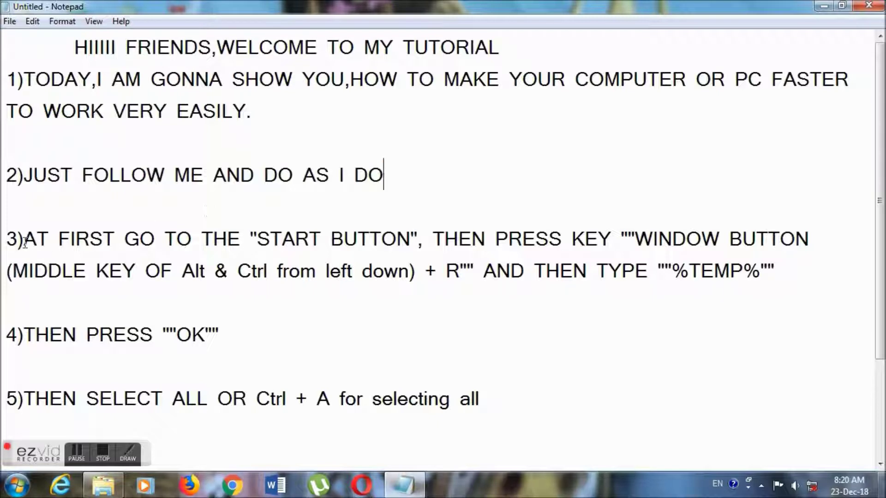
Review the third instruction about opening the Run prompt and entering %TEMP%
{"action": "left_click_drag", "start_coordinate": [24, 238], "coordinate": [424, 231]}
{"action": "right_click", "coordinate": [425, 230]}
{"action": "left_click", "coordinate": [6, 208]}
{"action": "left_click_drag", "start_coordinate": [25, 239], "coordinate": [788, 272]}
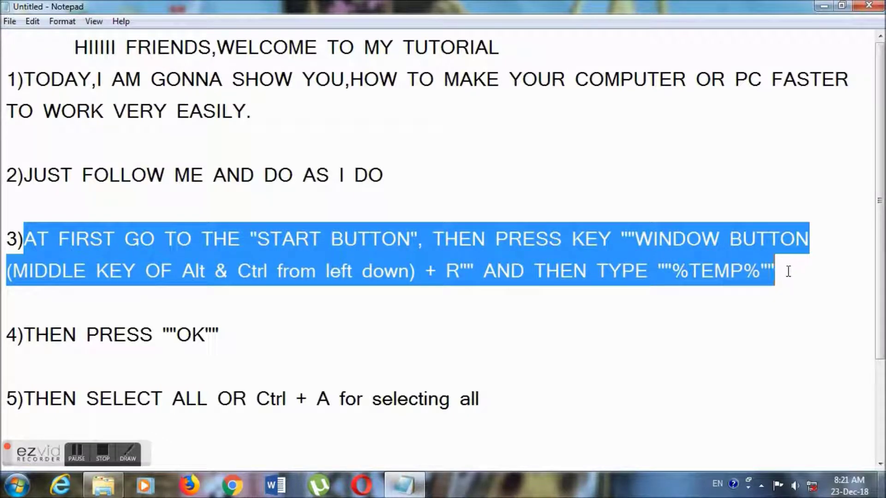
{"action": "left_click", "coordinate": [788, 271]}
Open the Run dialog and compare its command with %TEMP% in the third instruction
{"action": "left_click", "coordinate": [16, 484]}
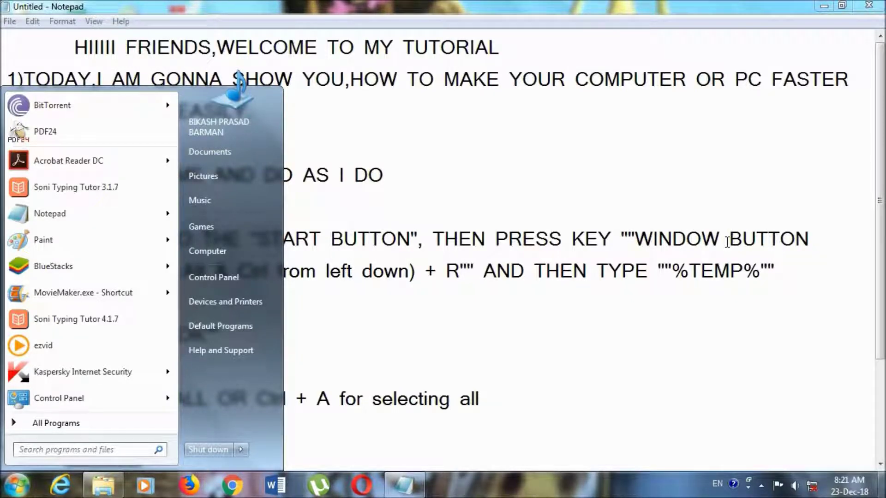
{"action": "key", "text": "super+r"}
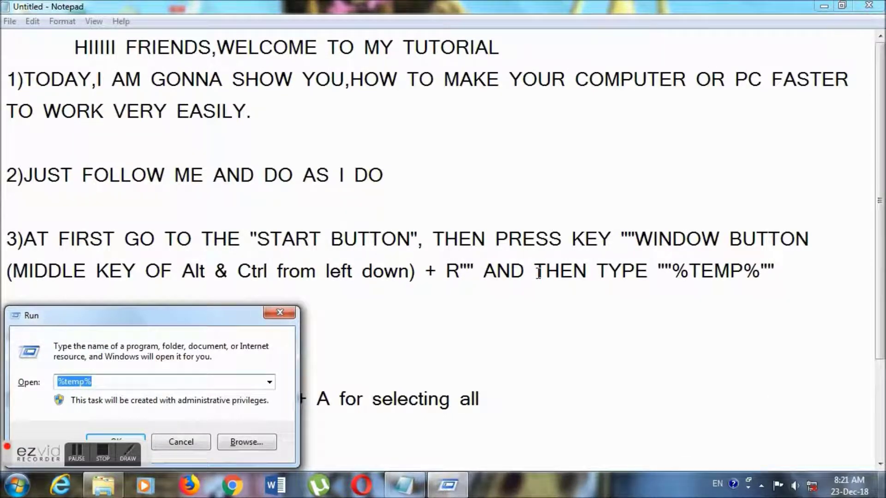
{"action": "left_click", "coordinate": [654, 267]}
{"action": "left_click_drag", "start_coordinate": [672, 268], "coordinate": [758, 286]}
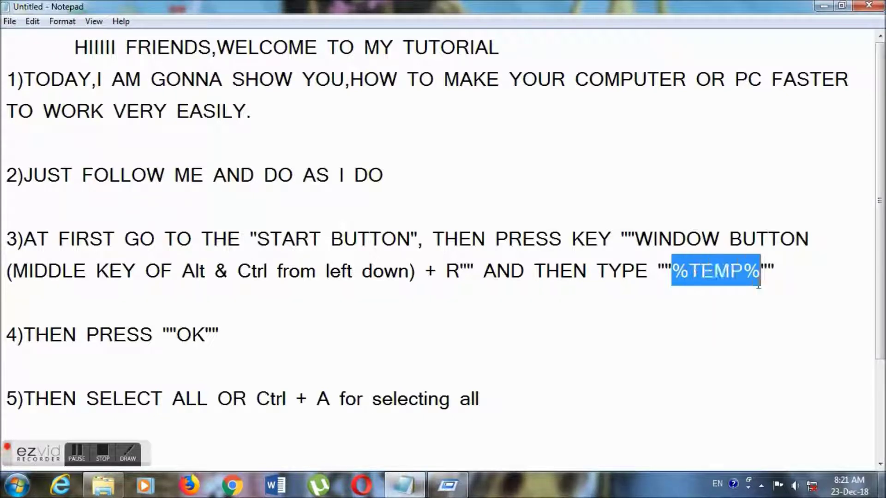
{"action": "left_click", "coordinate": [447, 483]}
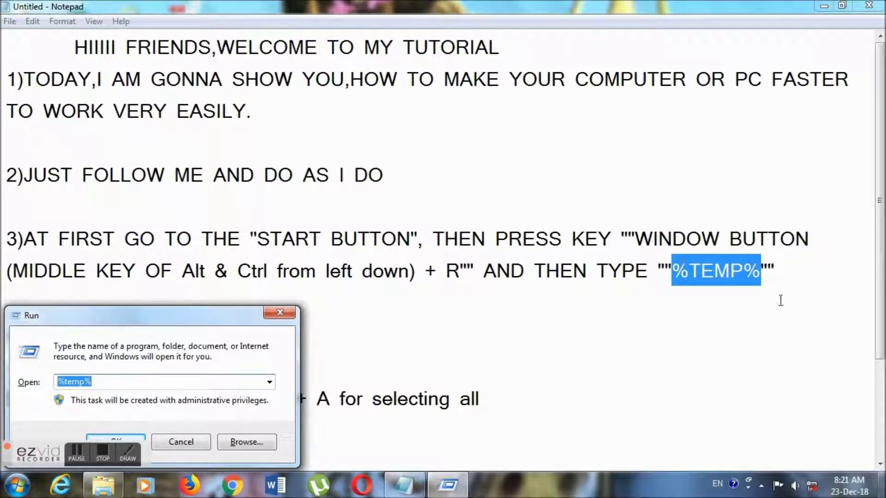
Check the fourth instruction, run the %temp% command from the Run dialog, and return to the Notepad instructions
{"action": "left_click_drag", "start_coordinate": [880, 203], "coordinate": [879, 263]}
{"action": "left_click_drag", "start_coordinate": [225, 275], "coordinate": [192, 272]}
{"action": "left_click", "coordinate": [446, 489]}
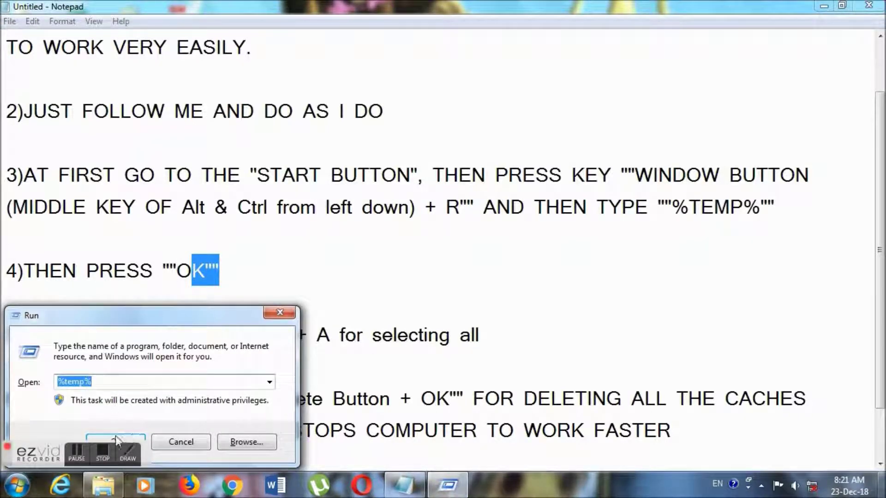
{"action": "left_click_drag", "start_coordinate": [72, 449], "coordinate": [808, 422]}
{"action": "left_click", "coordinate": [116, 442]}
{"action": "left_click", "coordinate": [411, 493]}
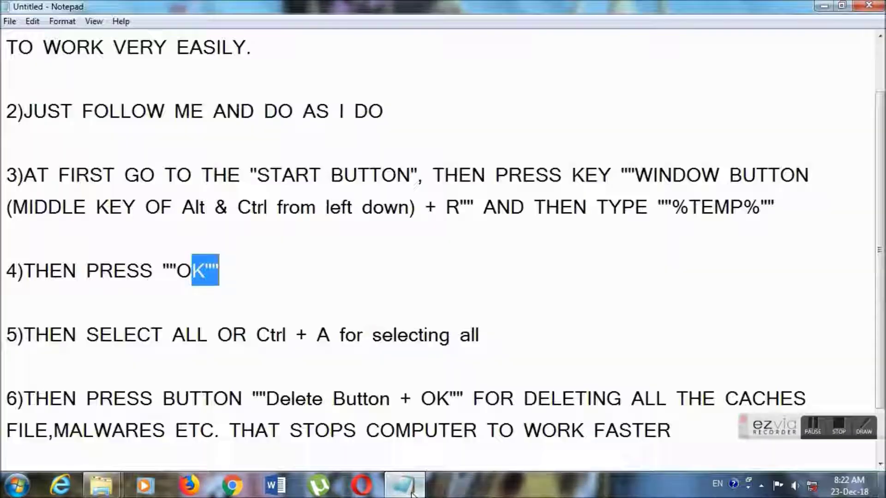
Review the fifth instruction about selecting all items
{"action": "left_click_drag", "start_coordinate": [25, 334], "coordinate": [301, 355]}
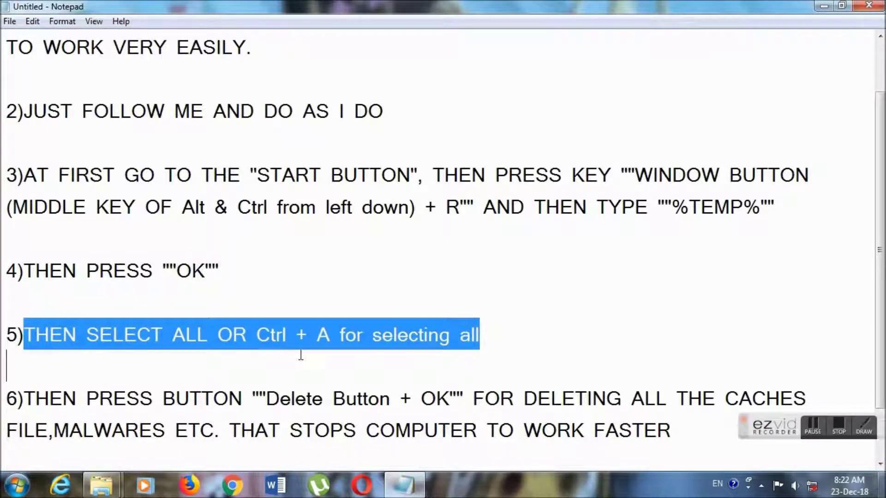
{"action": "left_click", "coordinate": [480, 338]}
{"action": "mouse_move", "coordinate": [480, 336]}
{"action": "left_mouse_down"}
{"action": "mouse_move", "coordinate": [35, 336]}
{"action": "mouse_move", "coordinate": [275, 354]}
{"action": "mouse_move", "coordinate": [498, 352]}
{"action": "mouse_move", "coordinate": [303, 334]}
{"action": "mouse_move", "coordinate": [18, 336]}
{"action": "mouse_move", "coordinate": [494, 339]}
{"action": "left_mouse_up"}
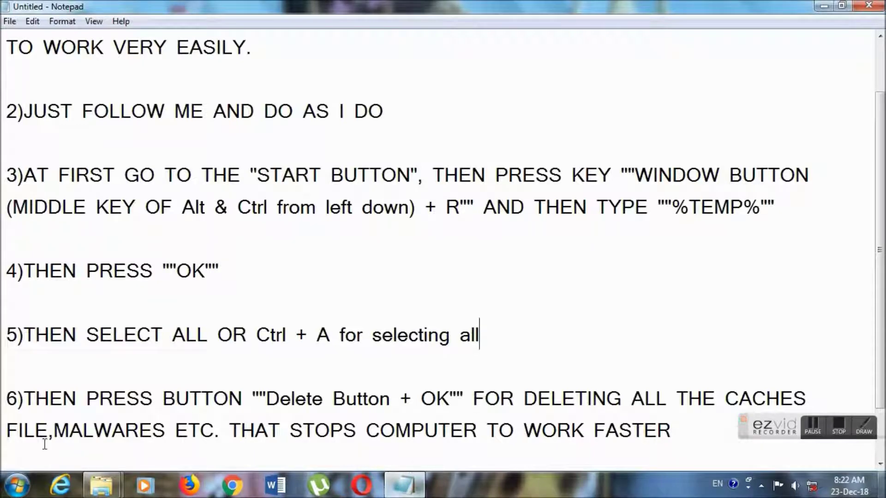
Open the Temp folder through the Run command %temp% and maximize its window
{"action": "left_click", "coordinate": [14, 487]}
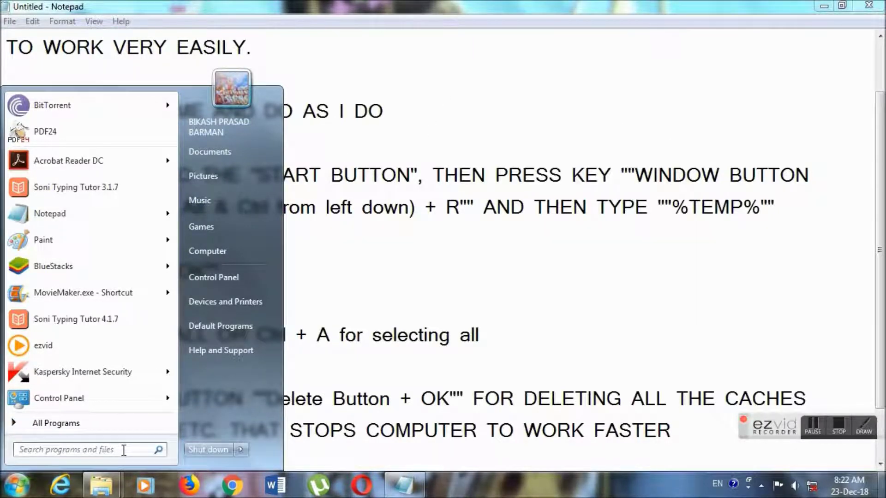
{"action": "key", "text": "super+r"}
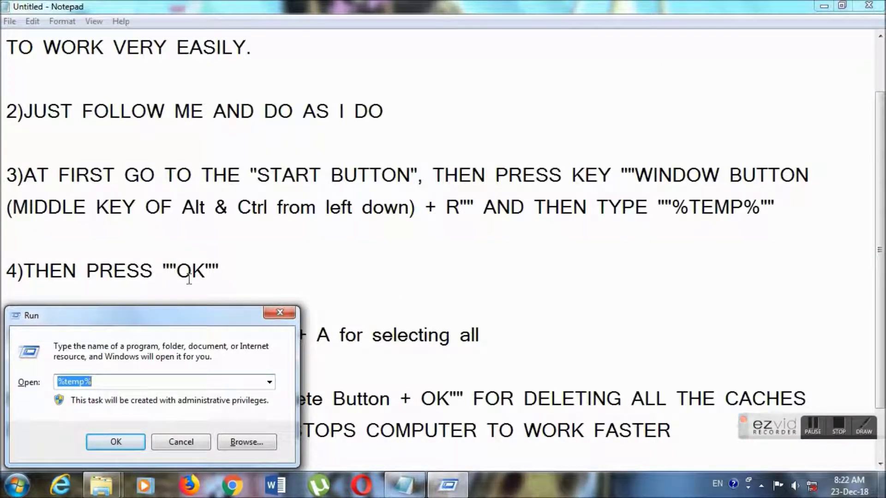
{"action": "left_click", "coordinate": [122, 442]}
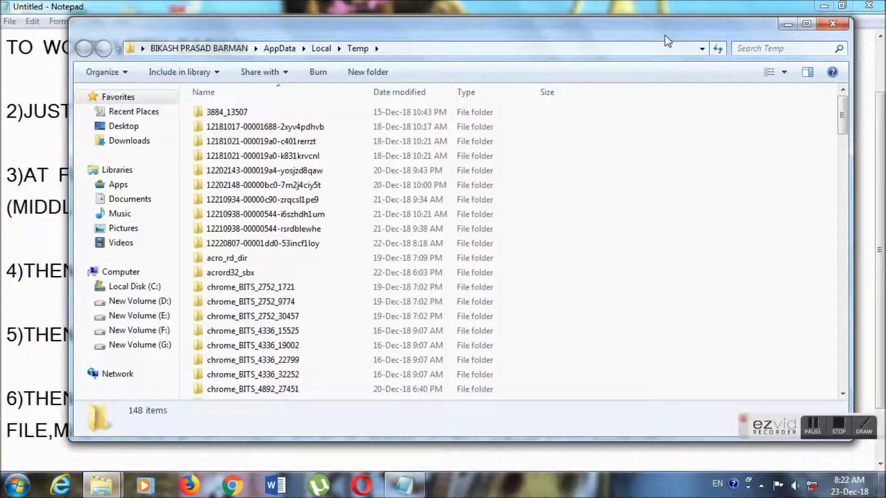
{"action": "left_click_drag", "start_coordinate": [505, 41], "coordinate": [481, 457]}
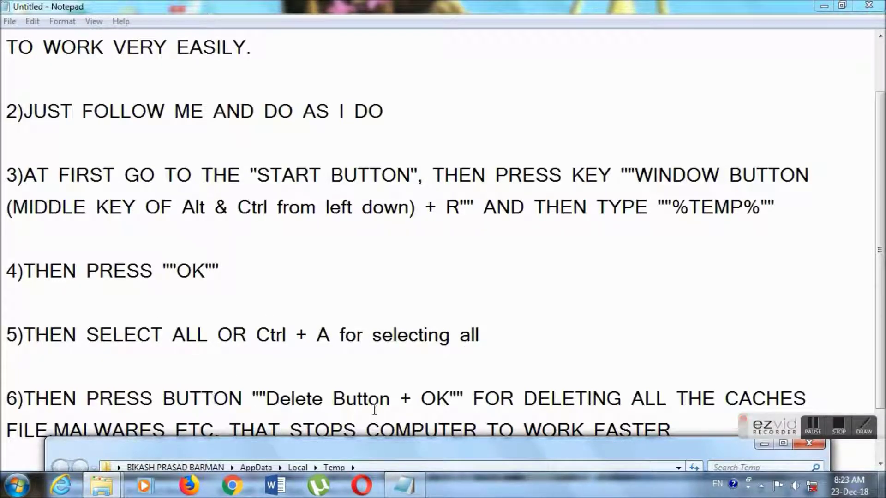
{"action": "left_click_drag", "start_coordinate": [694, 450], "coordinate": [708, 69]}
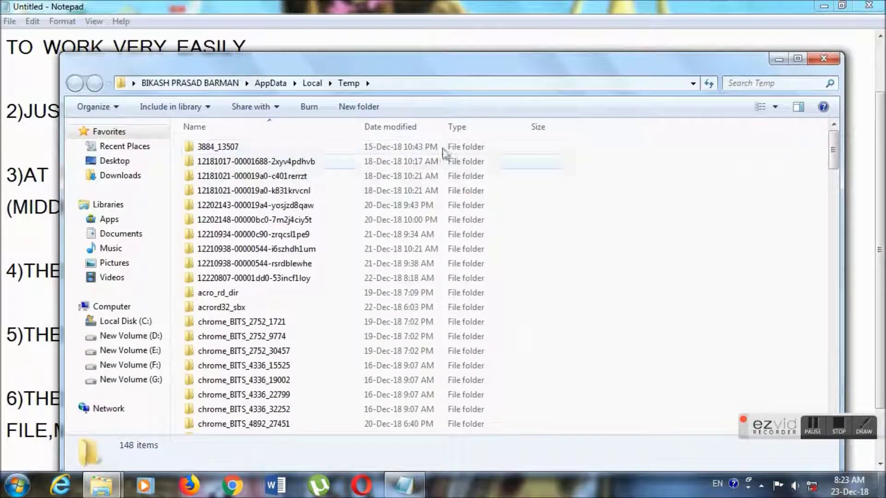
{"action": "left_click", "coordinate": [797, 58]}
Move all items in the Temp folder to the Recycle Bin, retrying and then skipping the in-use file FXSAPIDebugLogFile.txt
{"action": "key", "text": "ctrl+a"}
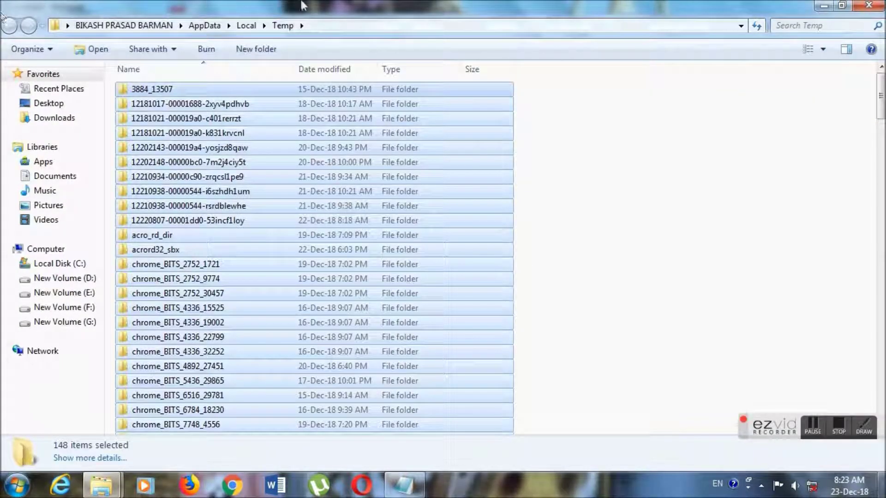
{"action": "right_click", "coordinate": [365, 185]}
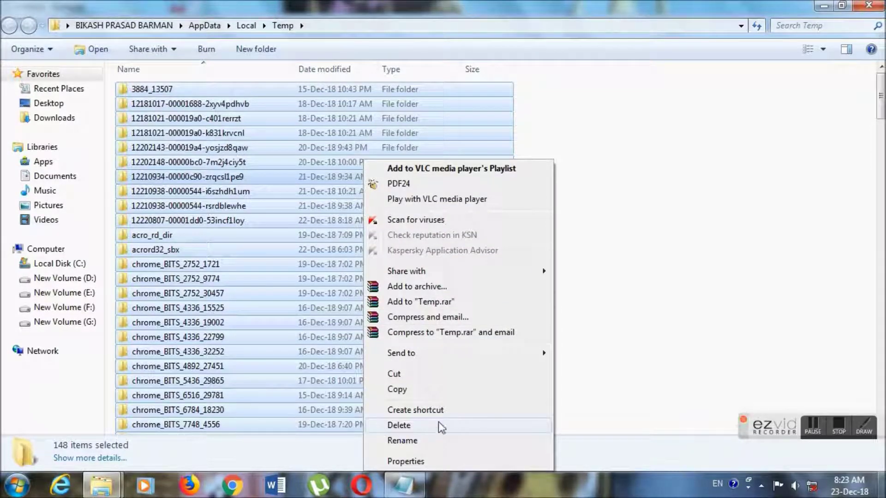
{"action": "left_click", "coordinate": [400, 425]}
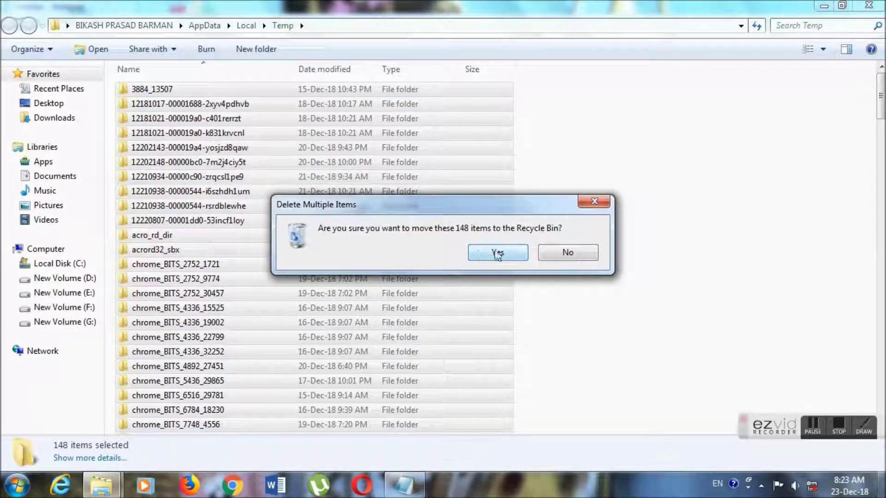
{"action": "left_click", "coordinate": [483, 257]}
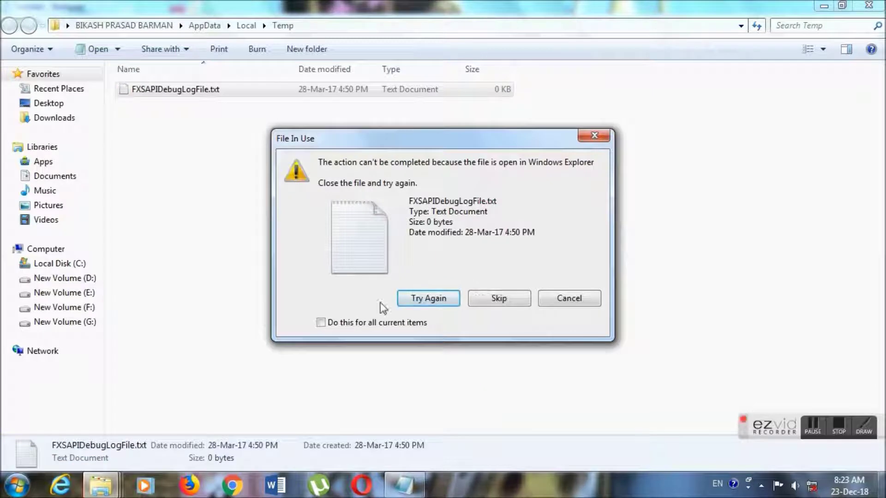
{"action": "left_click", "coordinate": [439, 300]}
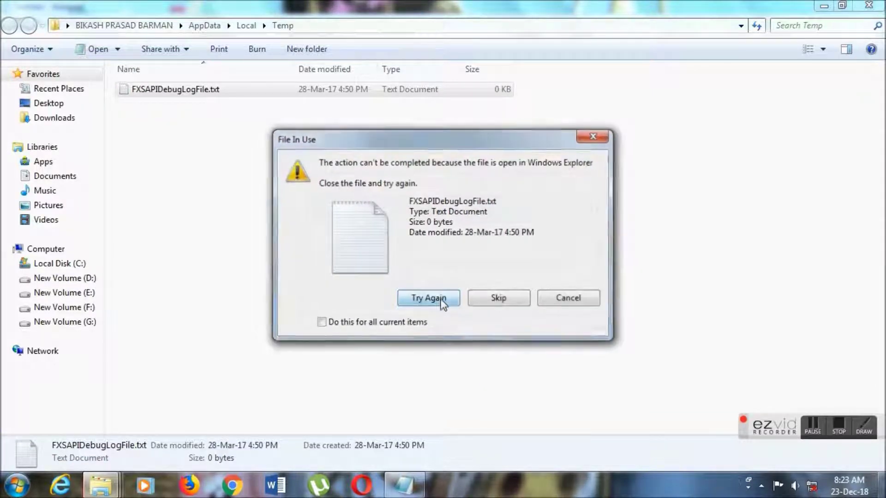
{"action": "left_click", "coordinate": [506, 300]}
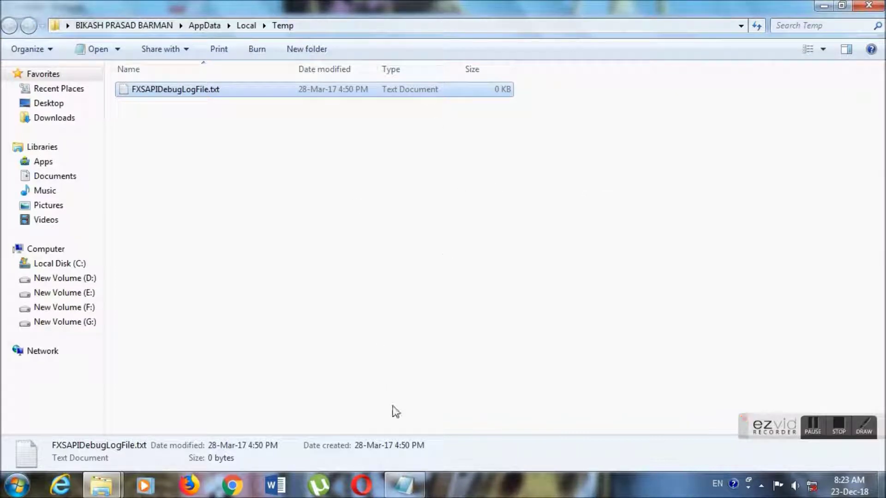
Switch to the Notepad instructions and add "8)THANK FOR WATCHING MY TUTORIAL" below item 7, separated by a blank line
{"action": "left_click", "coordinate": [404, 485]}
{"action": "scroll", "coordinate": [646, 231], "scroll_direction": "down", "scroll_amount": 1}
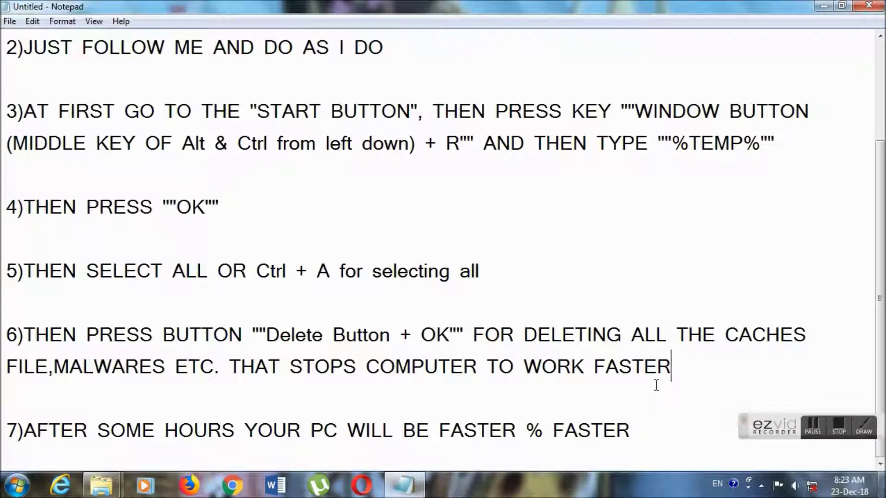
{"action": "left_click_drag", "start_coordinate": [665, 427], "coordinate": [676, 455]}
{"action": "key", "text": "Return"}
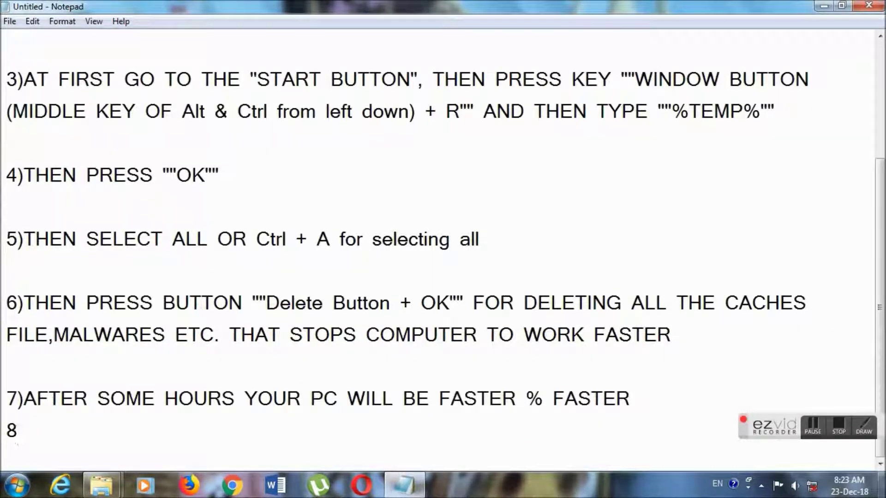
{"action": "key", "text": "BackSpace"}
{"action": "key", "text": "Return"}
{"action": "type", "text": "8"}
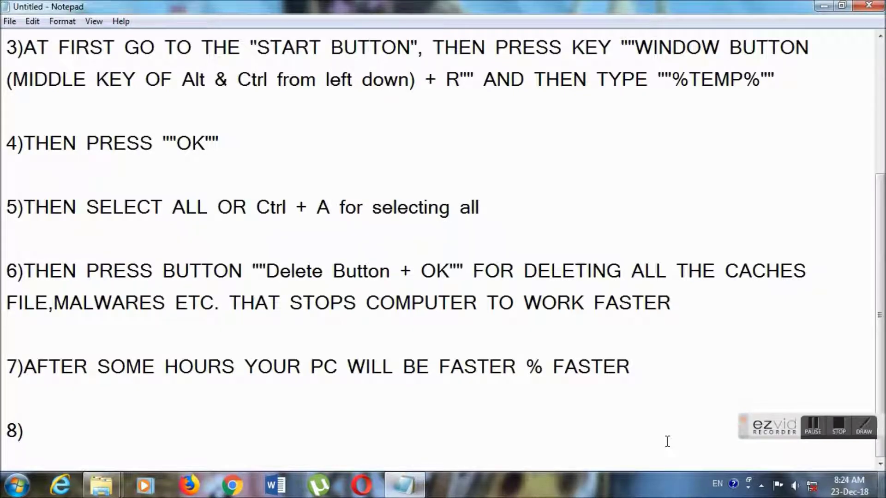
{"action": "type", "text": ")THANK"}
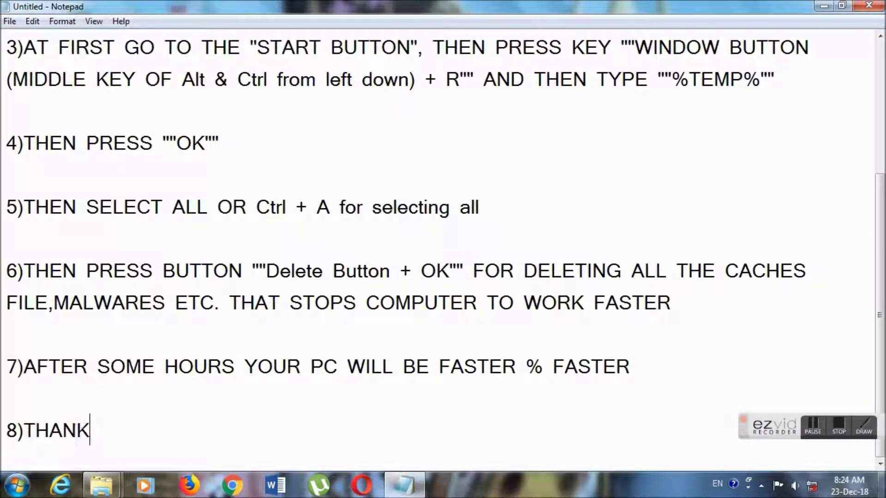
{"action": "type", "text": " FOR WATCHI"}
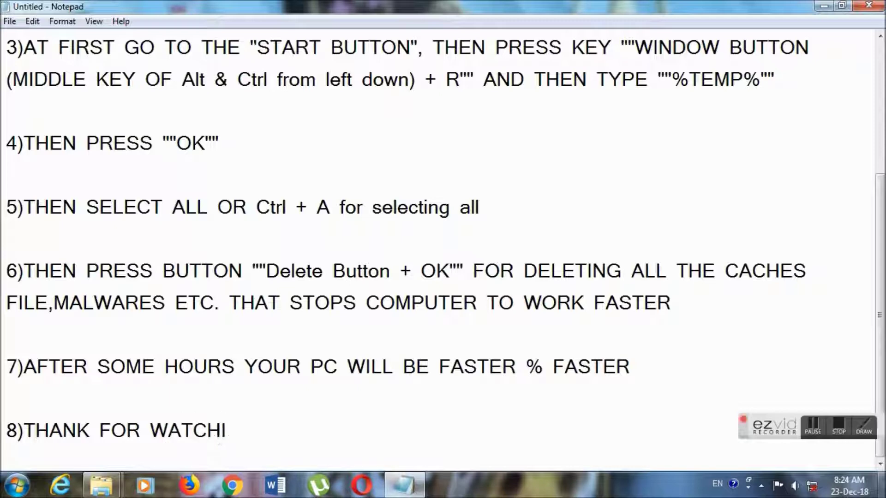
{"action": "type", "text": "NG MY TUT"}
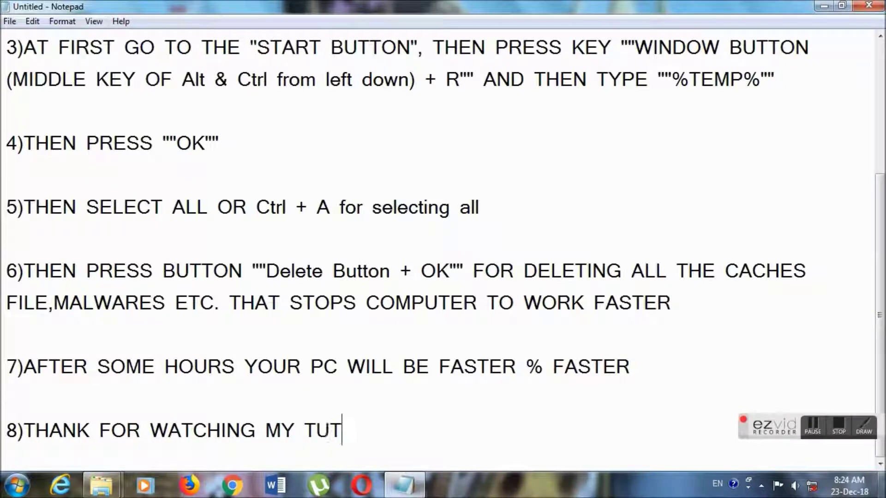
{"action": "type", "text": "ORIAL"}
Add "9)SUBSCRIBE MY CHANNEL TO GET SUCH KIND VIDEO IN THE FUTURE" below item 8, separated by a blank line
{"action": "key", "text": "Return"}
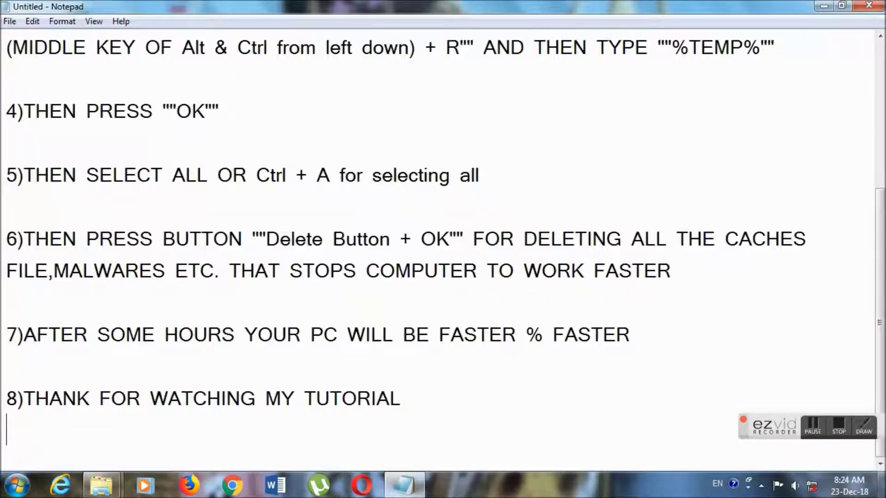
{"action": "key", "text": "Return"}
{"action": "type", "text": "9"}
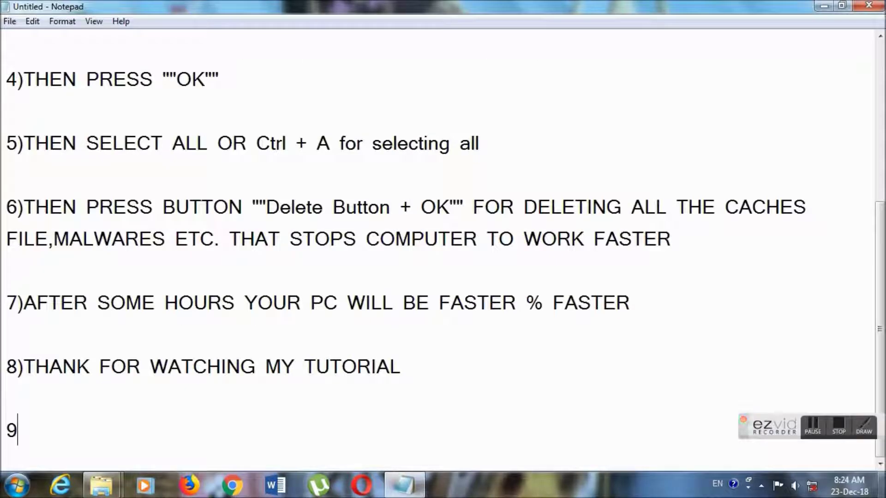
{"action": "type", "text": ")SU"}
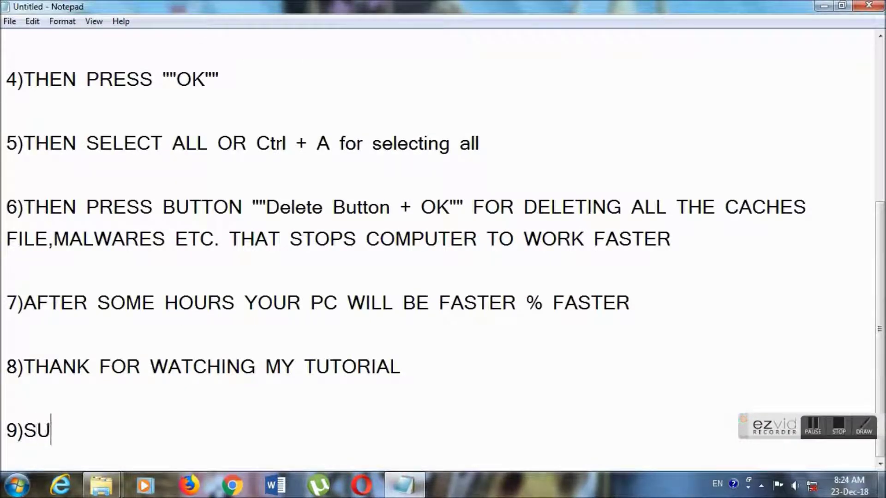
{"action": "type", "text": "BSCRIBE MY"}
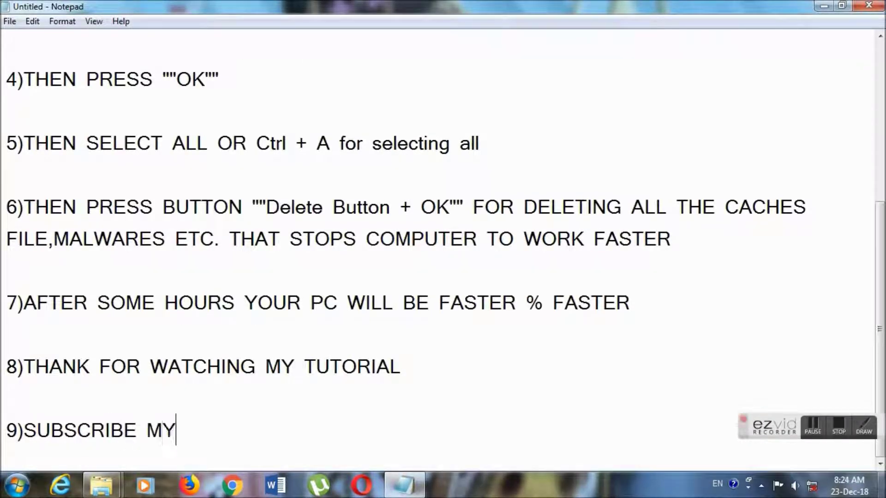
{"action": "type", "text": " CHANNEL TO GET S"}
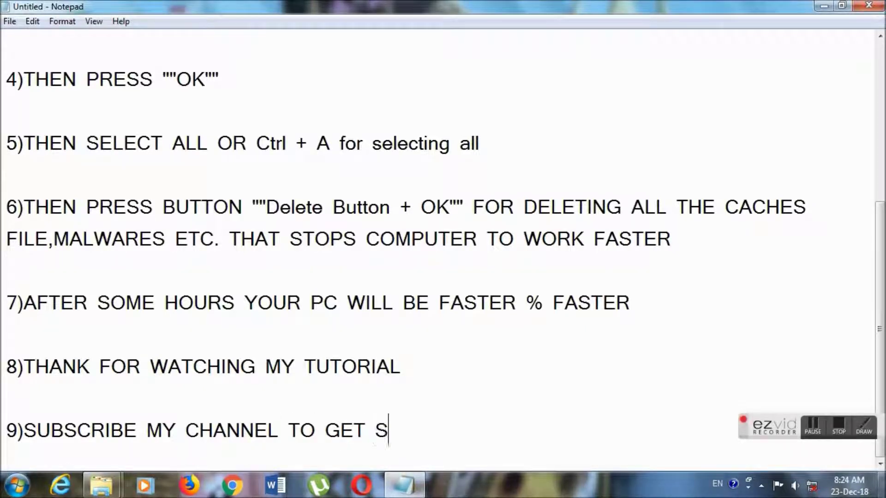
{"action": "type", "text": "UCH K"}
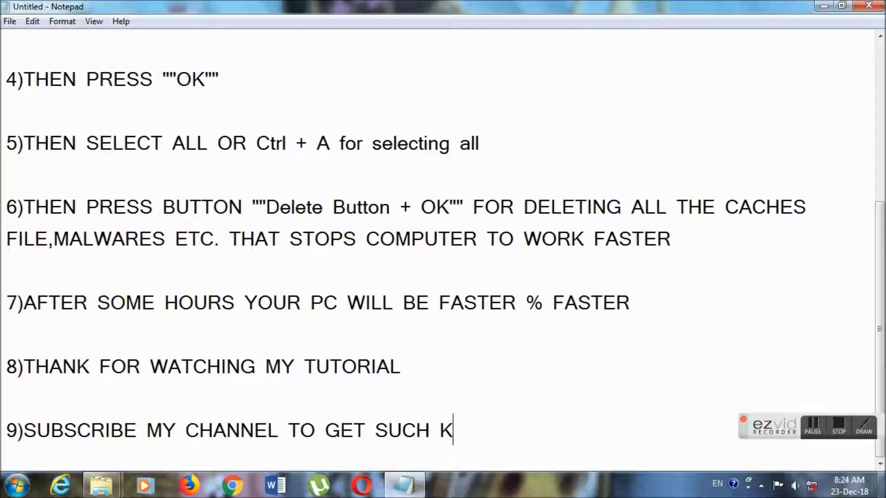
{"action": "type", "text": "IND V"}
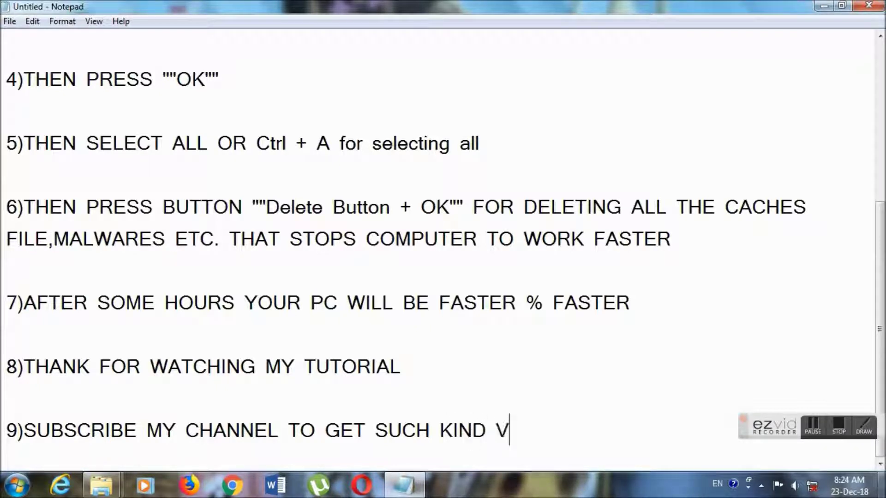
{"action": "type", "text": "IDEO"}
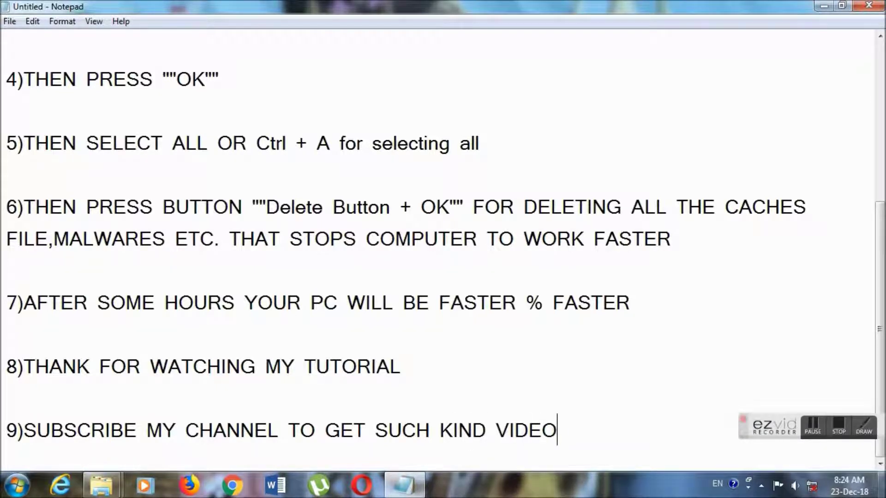
{"action": "type", "text": " IN THE FUTURE"}
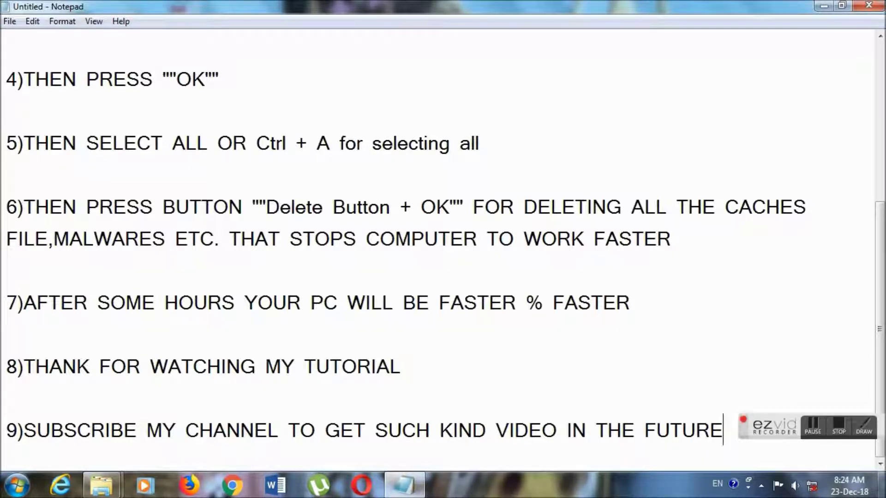
{"action": "key", "text": "Return"}
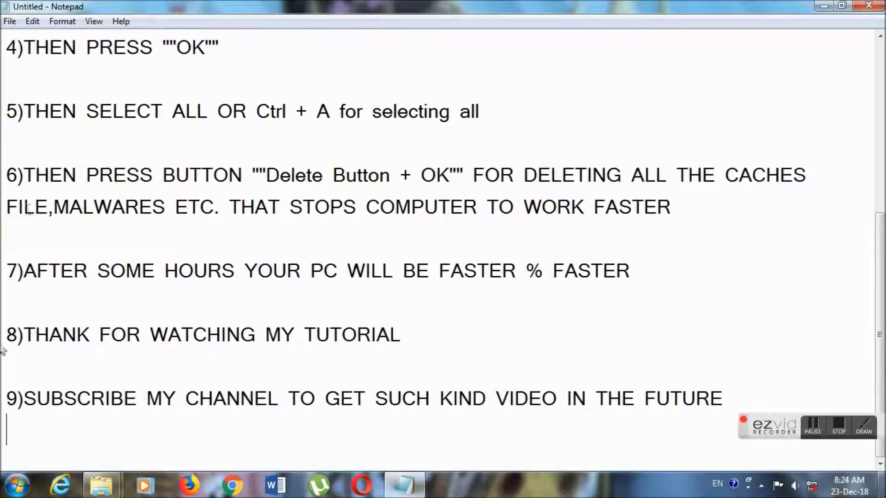
Append " ,FRIENDS" to the end of item 8, the thank-you line
{"action": "left_click_drag", "start_coordinate": [24, 398], "coordinate": [128, 381]}
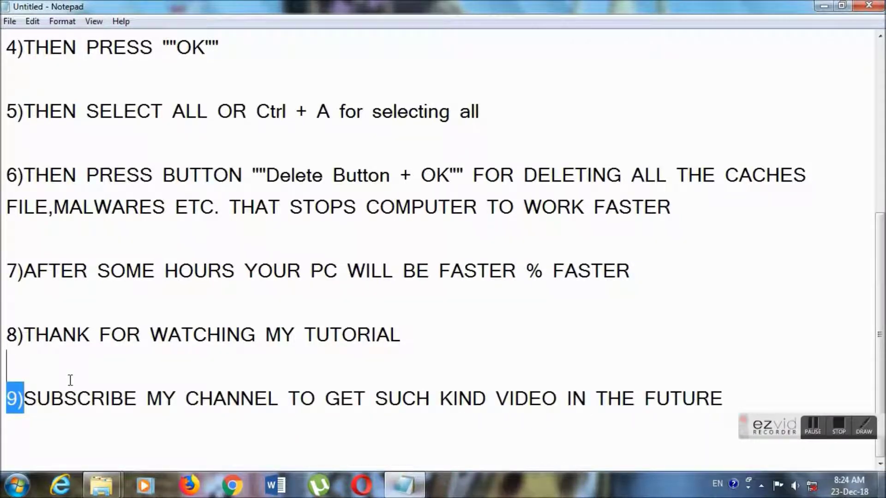
{"action": "left_click_drag", "start_coordinate": [24, 335], "coordinate": [390, 374]}
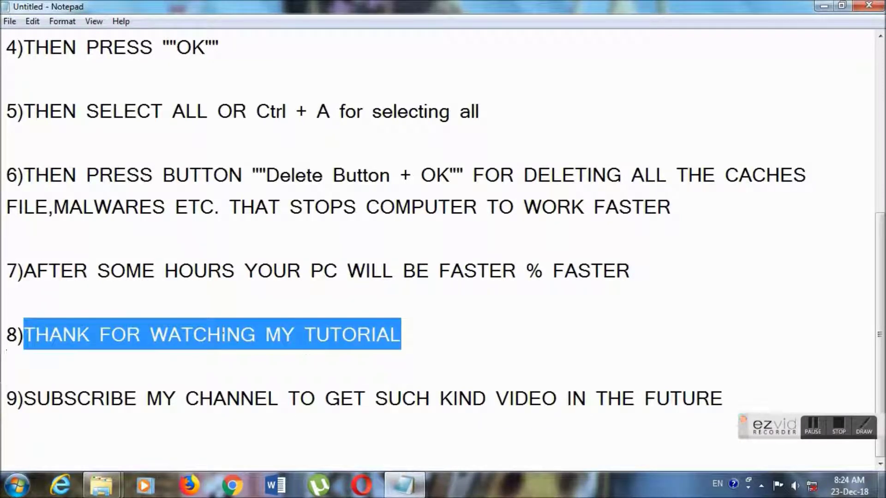
{"action": "left_click", "coordinate": [409, 335]}
{"action": "type", "text": ",FRIENDS"}
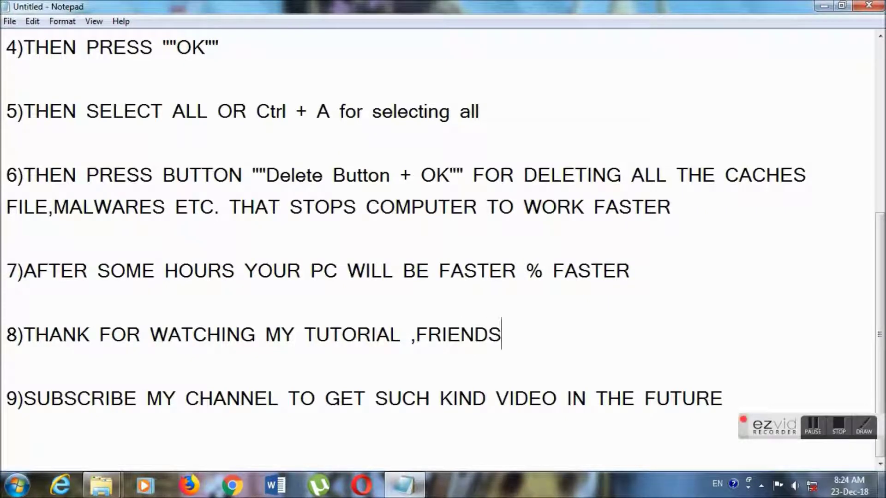